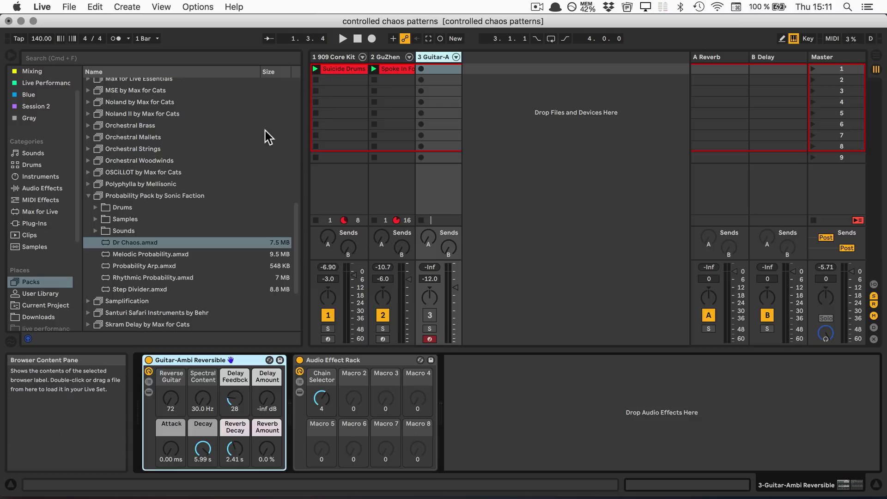
Step: Load Dr Chaos from the Probability Pack by Sonic Faction onto the guitar track, ahead of the Guitar-Ambi Reversible instrument
click(127, 196)
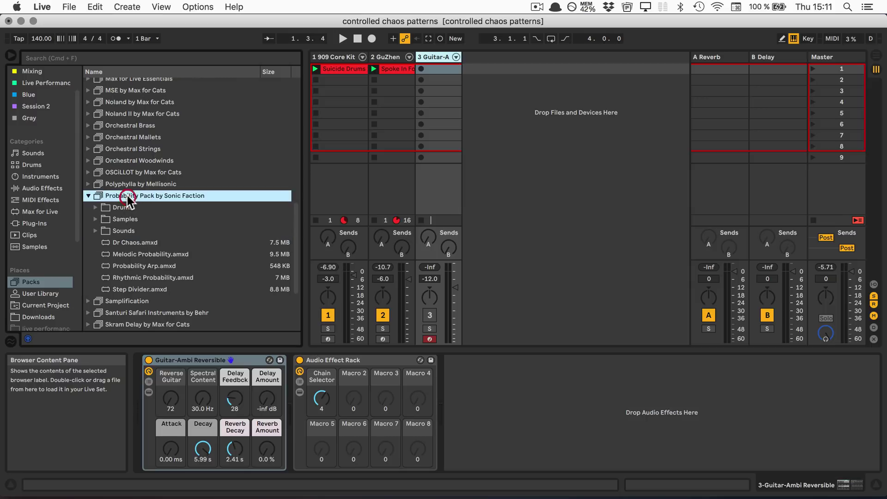
drag(122, 243, 140, 400)
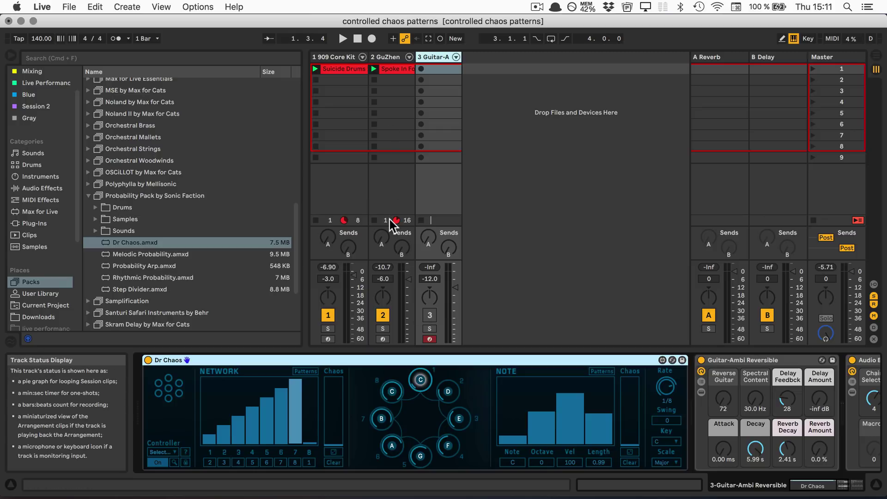
Step: Activate the muted guitar track and play the set to audition Dr Chaos with the drums and GuZhen
key(space)
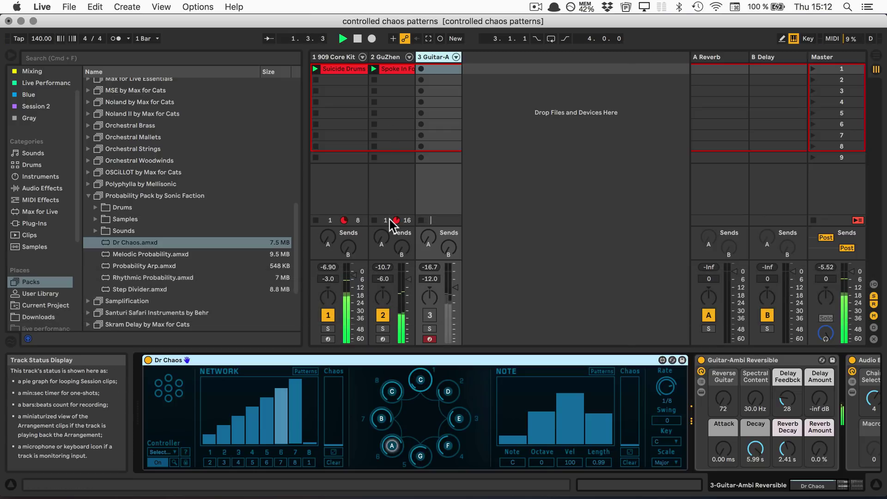
key(space)
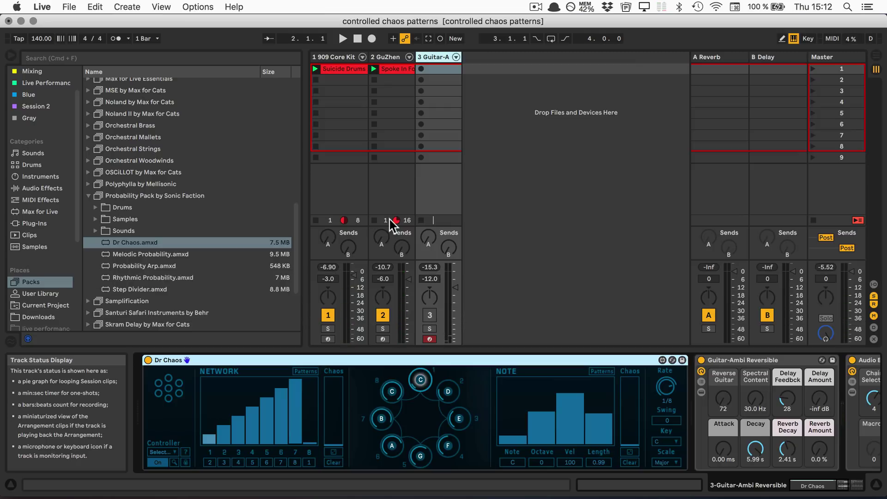
click(429, 312)
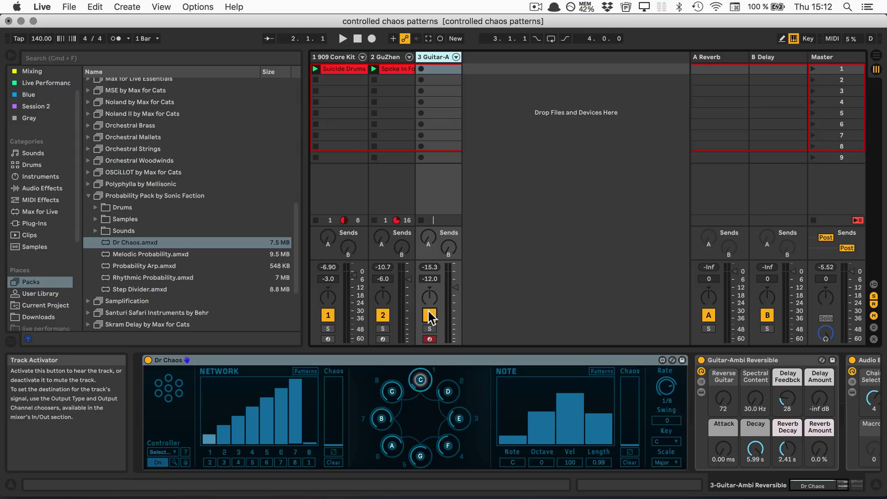
key(space)
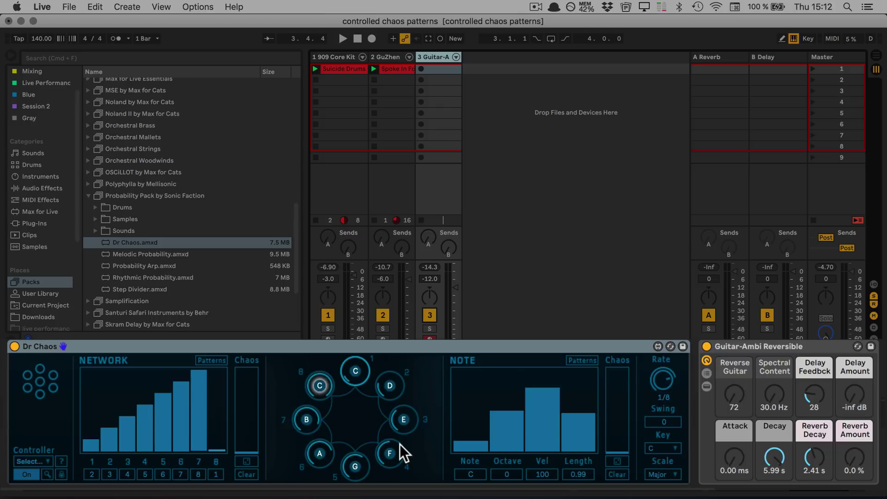
Step: Group Dr Chaos into a MIDI Effect Rack and show the rack's macro controls
click(89, 346)
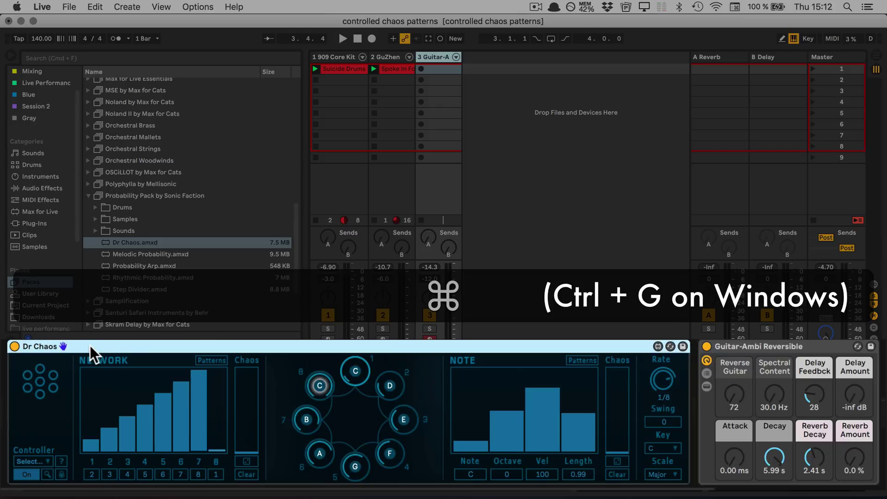
key(super+g)
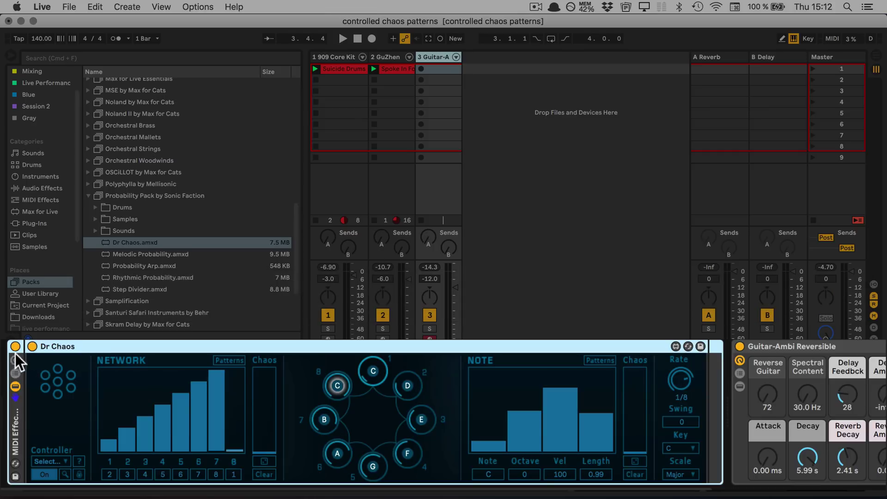
click(14, 355)
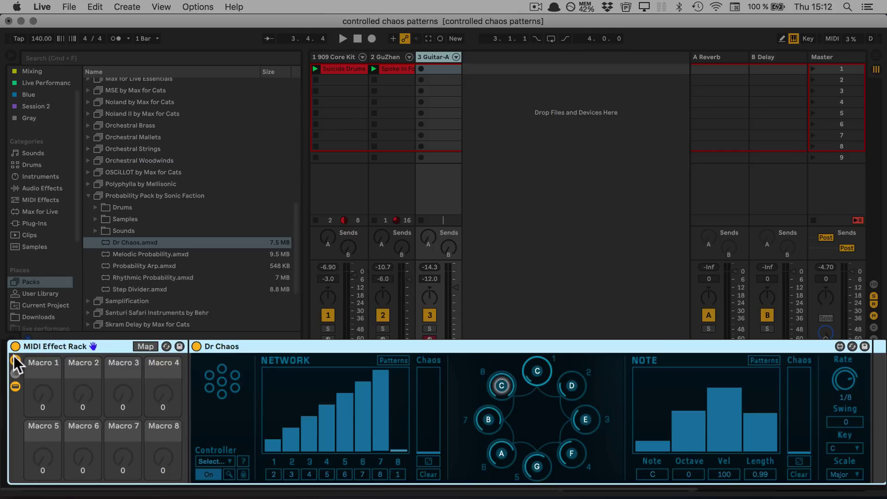
Step: Map both the on/off switch and the Rate dial of Dr Chaos to Macro 1
ctrl+click(195, 349)
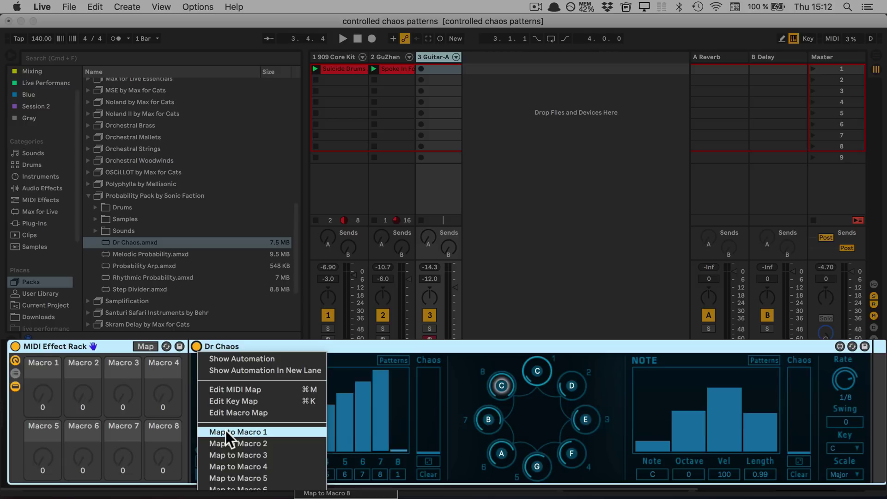
click(226, 432)
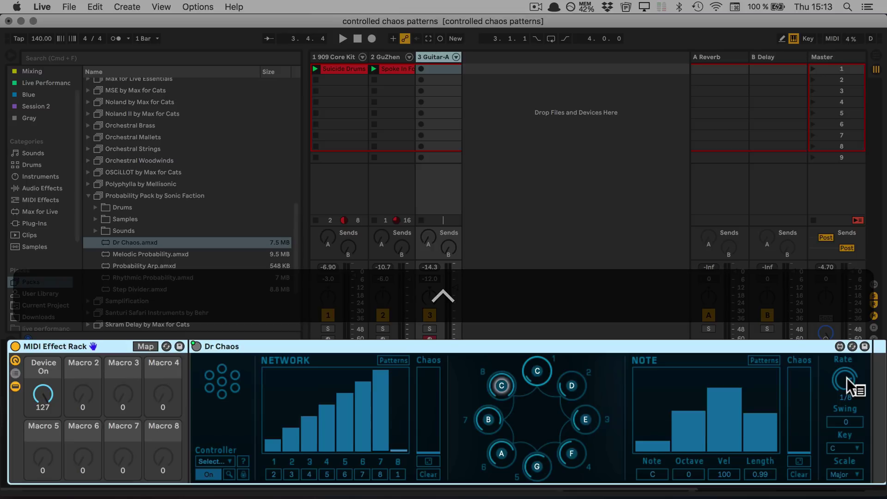
right_click(847, 378)
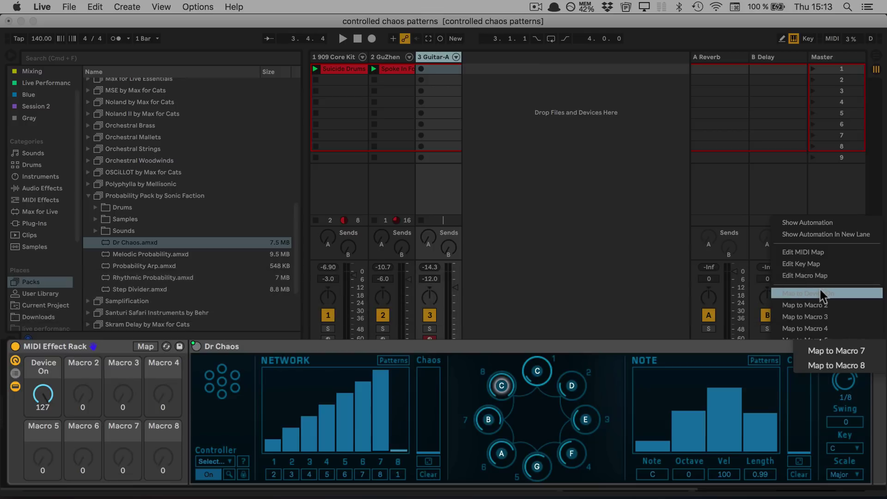
click(820, 294)
Step: Rename Macro 1 of the MIDI Effect Rack as Rate
click(43, 362)
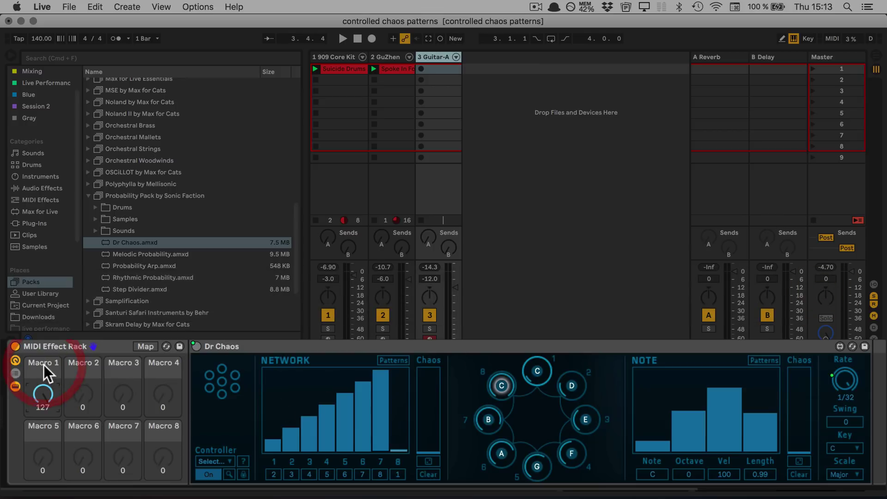
key(super+r)
text(Rate)
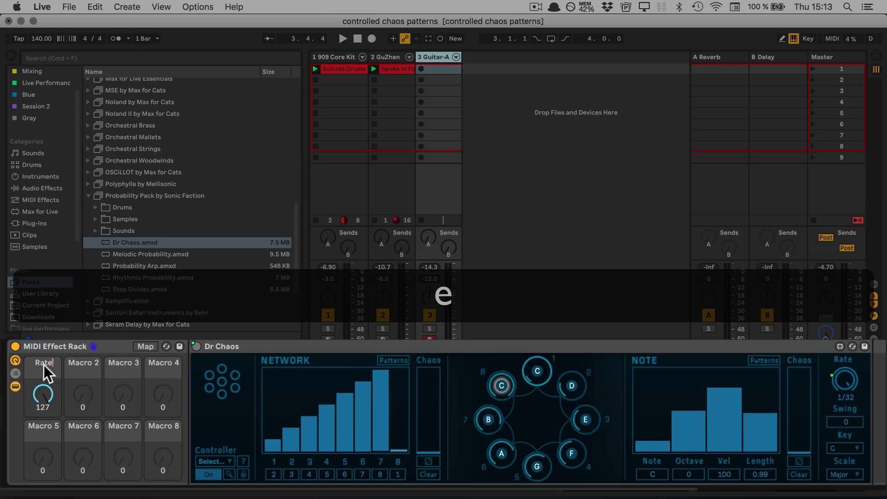
key(Return)
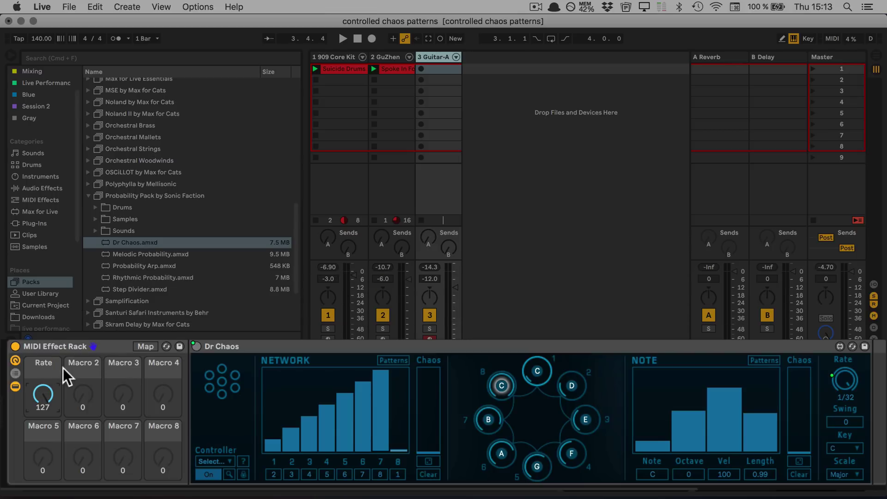
Step: Open the rack's macro mappings and lower the Rate macro to 65 while auditioning the set
click(145, 346)
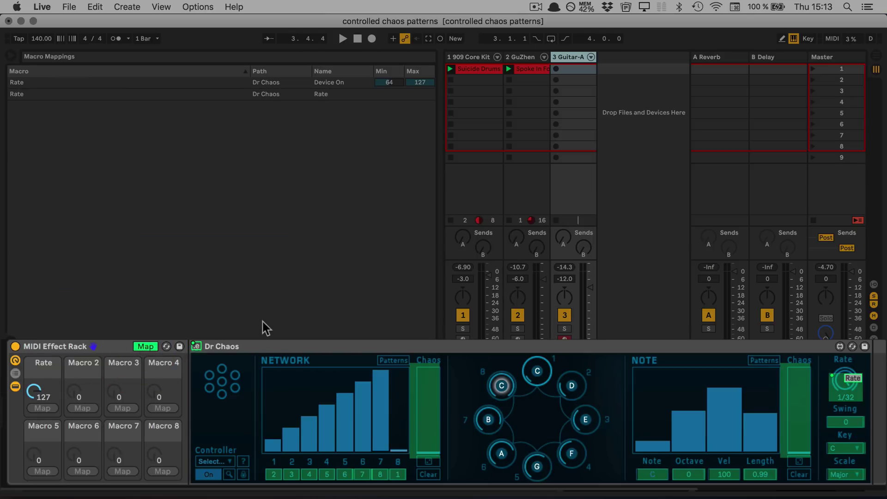
key(space)
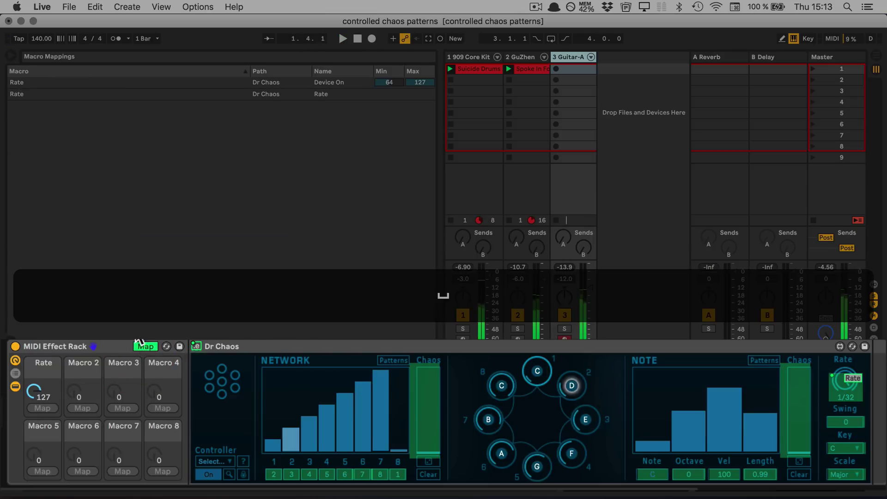
drag(37, 393, 36, 363)
key(space)
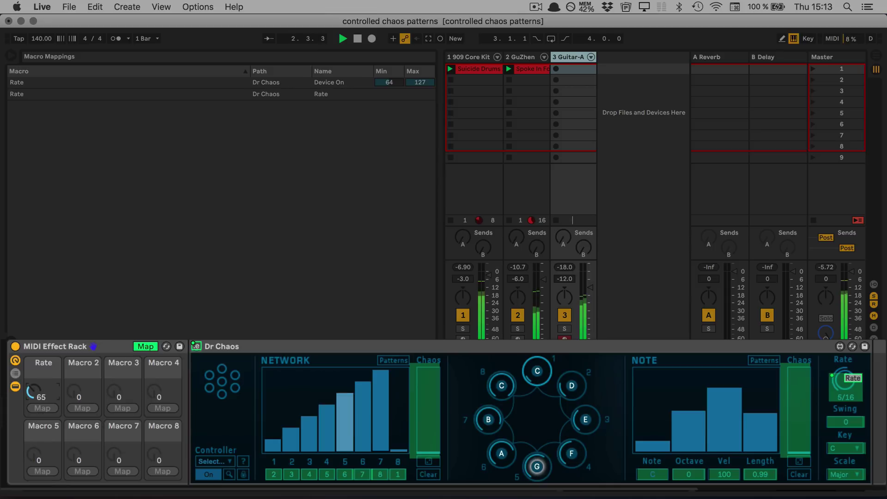
key(space)
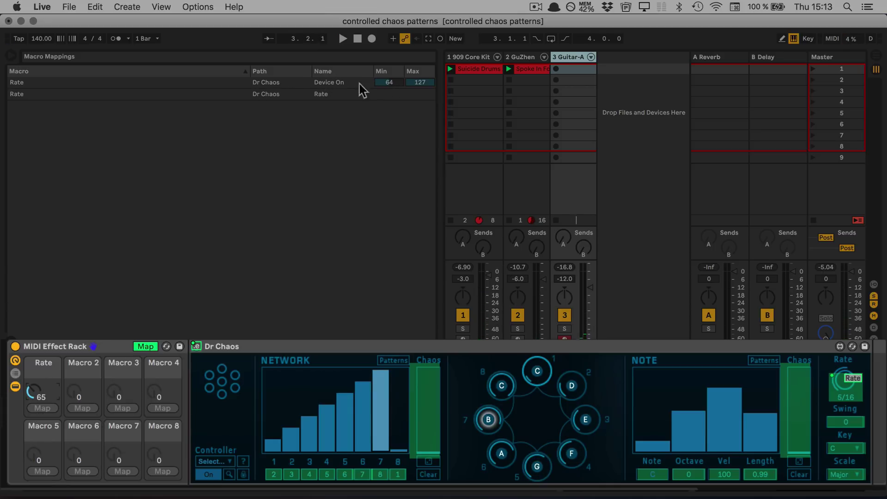
Step: Set the Device On mapping range to minimum 75 and maximum 0, and close the macro mappings
click(383, 83)
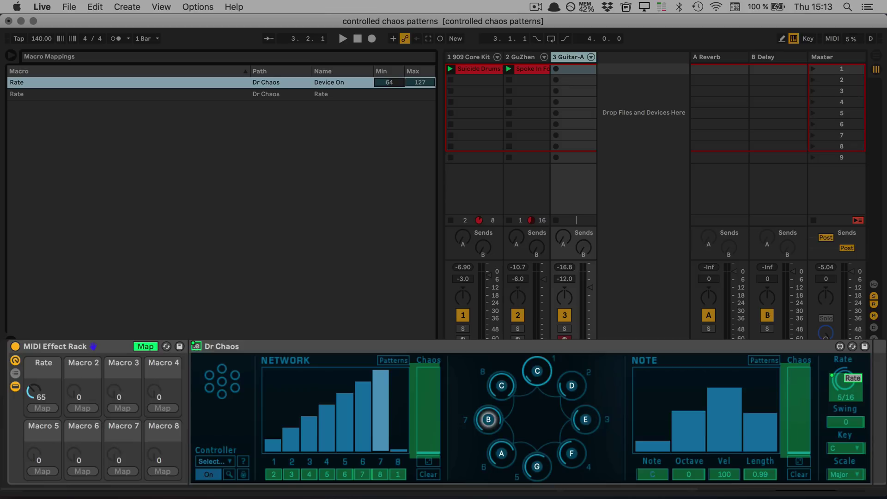
text(75)
key(Return)
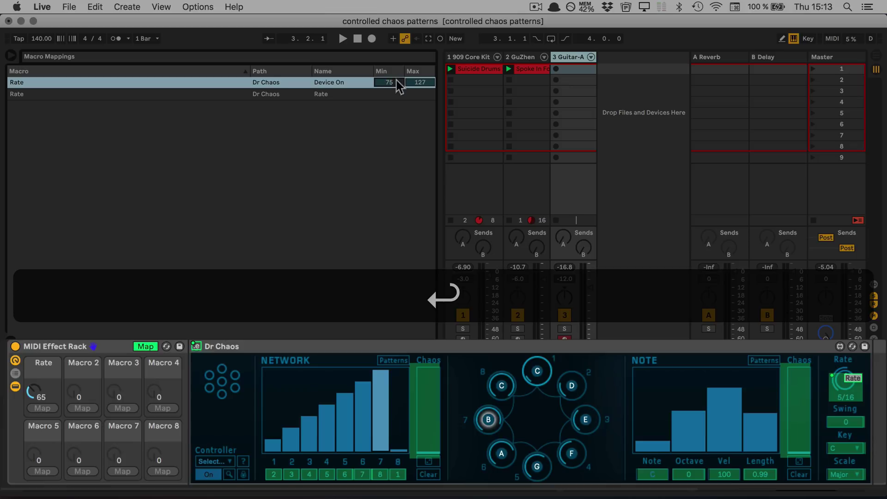
text(0)
key(Return)
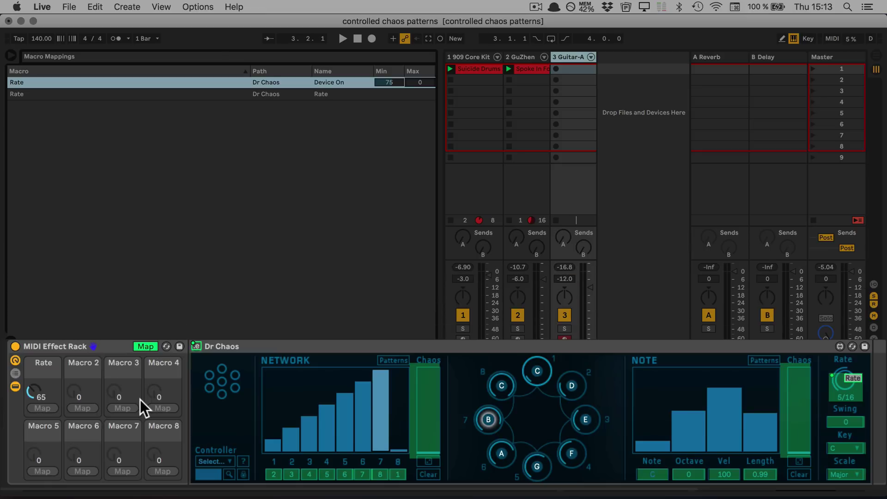
click(142, 346)
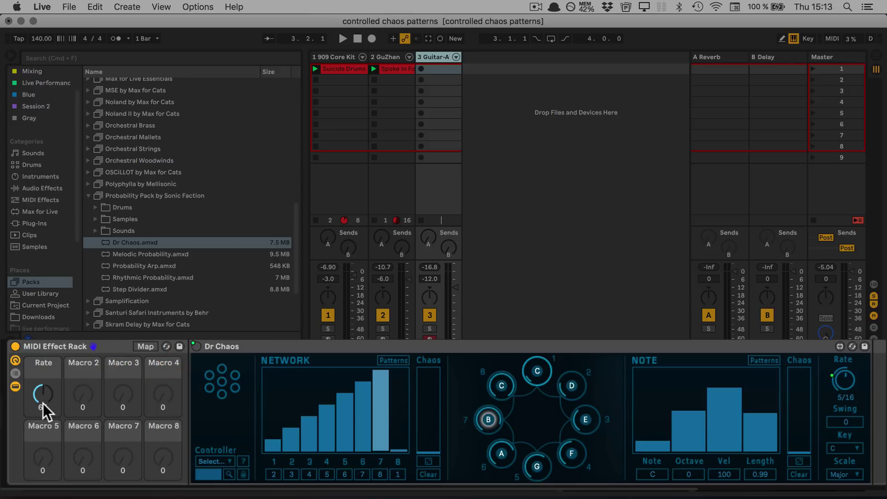
Step: Raise the Rate macro to 97 and set the key of Dr Chaos to A
drag(41, 399, 41, 342)
click(855, 446)
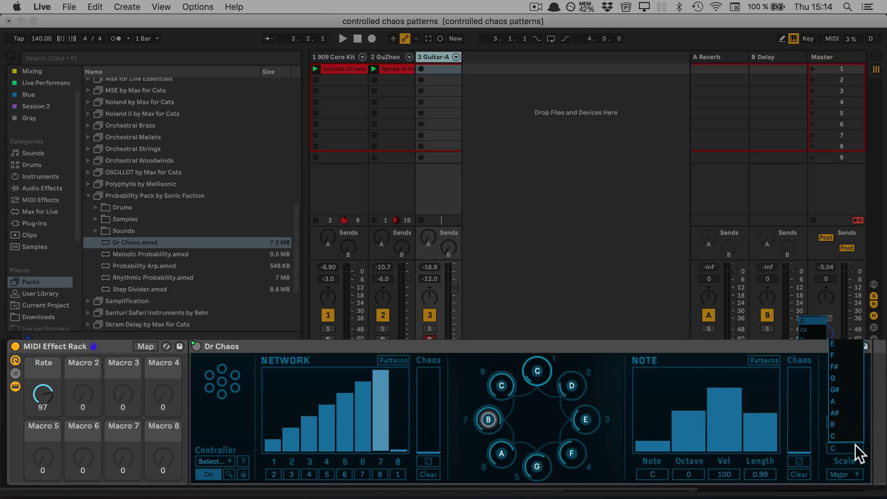
click(845, 400)
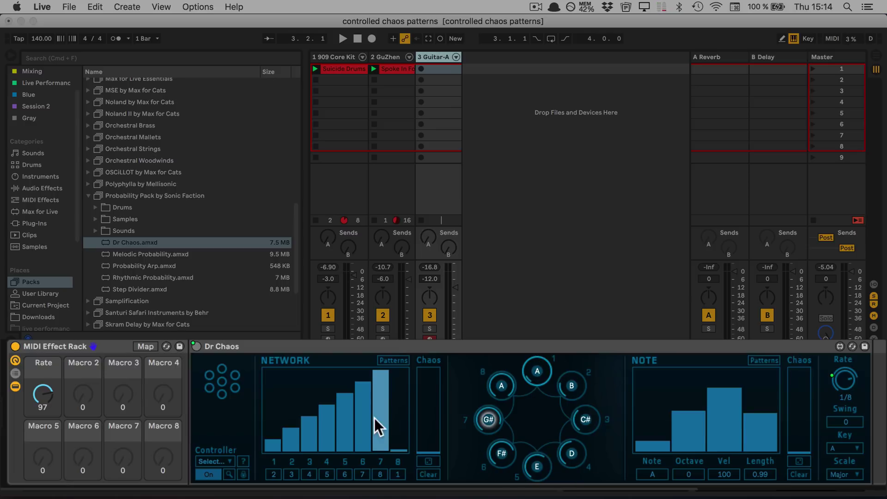
Step: Set Network step 1 of Dr Chaos to lead to step 6 and map that step's value to Macro 2
click(273, 443)
drag(270, 447, 275, 385)
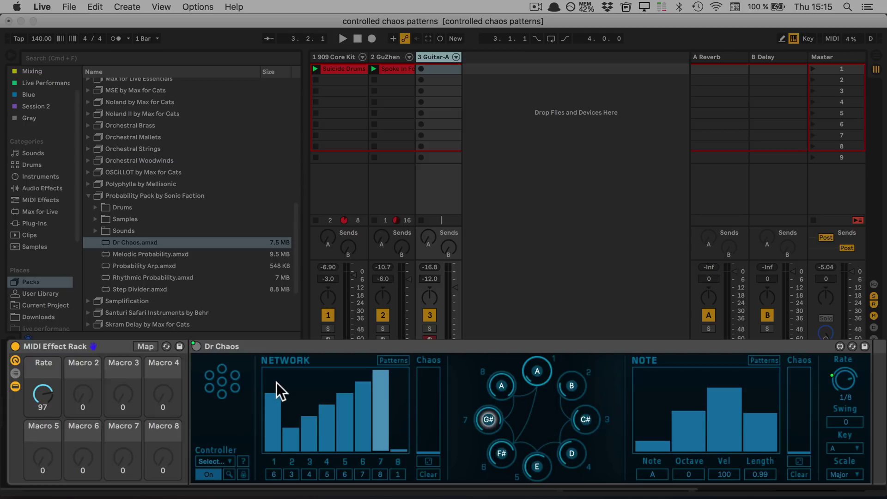
click(272, 473)
right_click(274, 476)
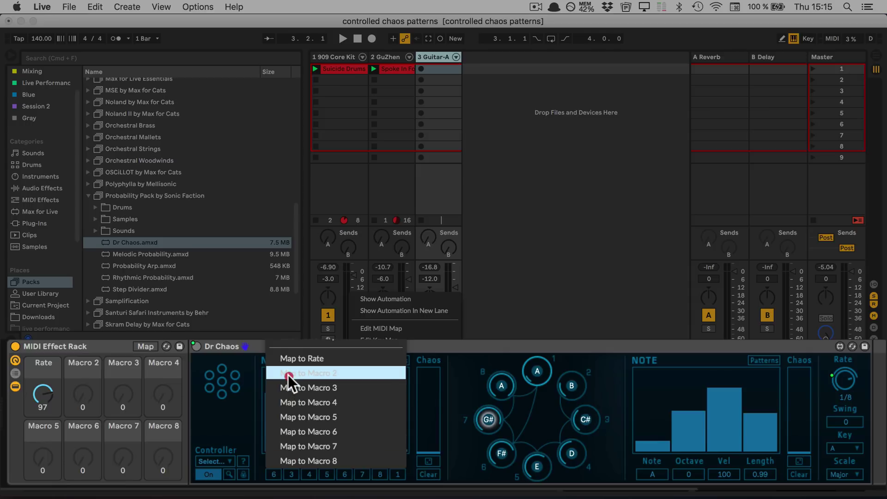
click(287, 374)
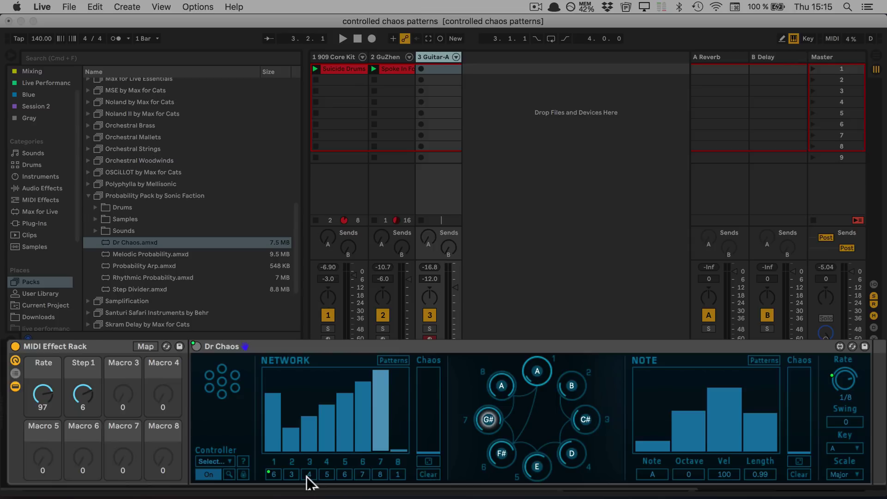
Step: Map the Network values of step 3 to Macro 3 and step 5 to Macro 4
right_click(312, 473)
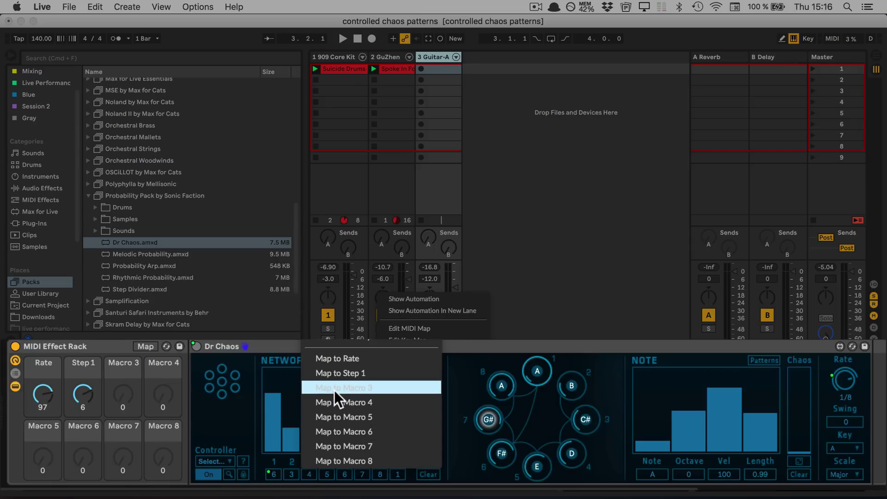
click(334, 390)
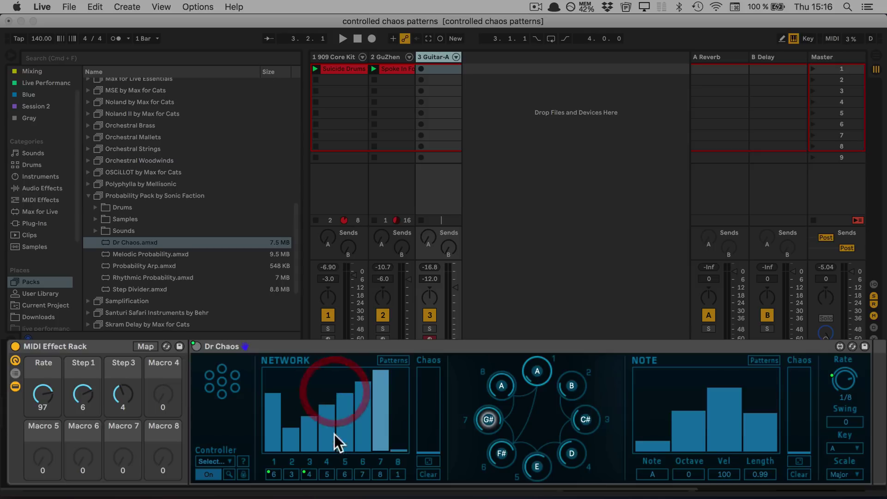
right_click(346, 475)
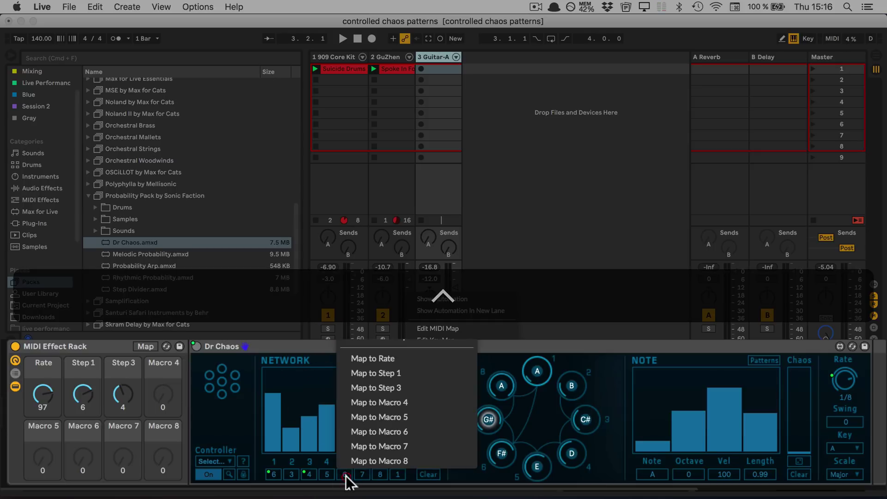
click(376, 403)
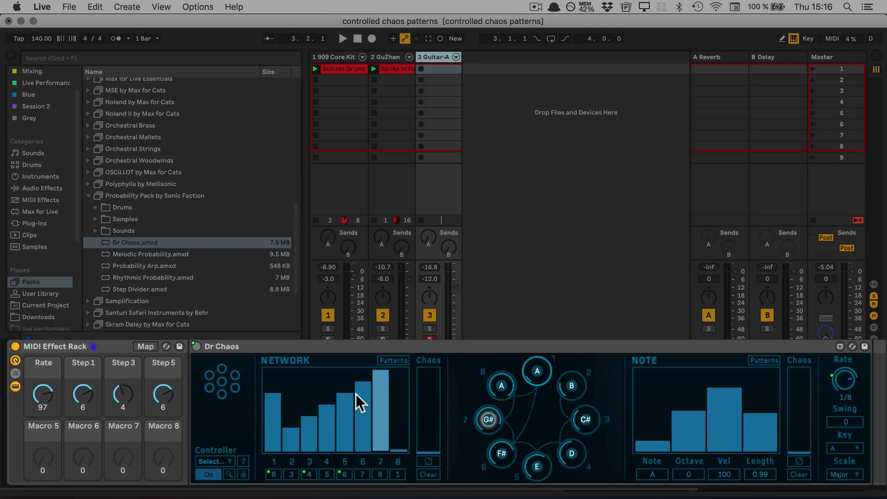
Step: Play, stop and restart the set to audition the Dr Chaos patterns with different Rate and step macro settings
key(space)
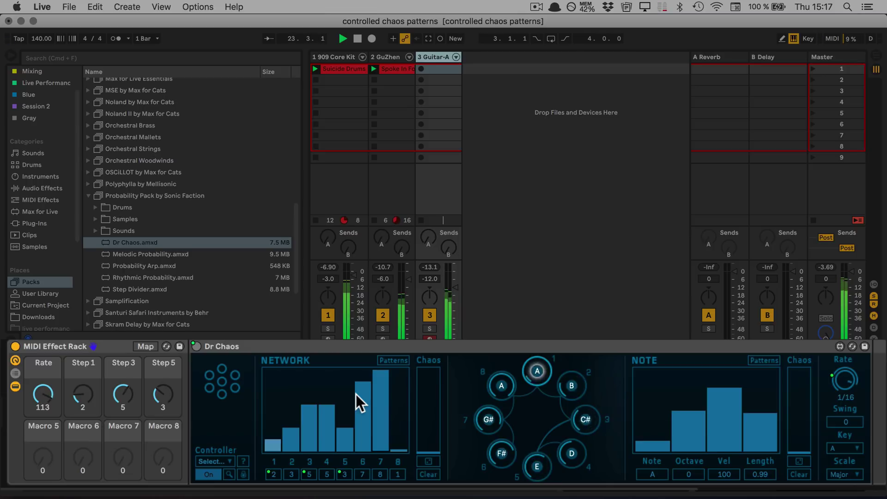
key(space)
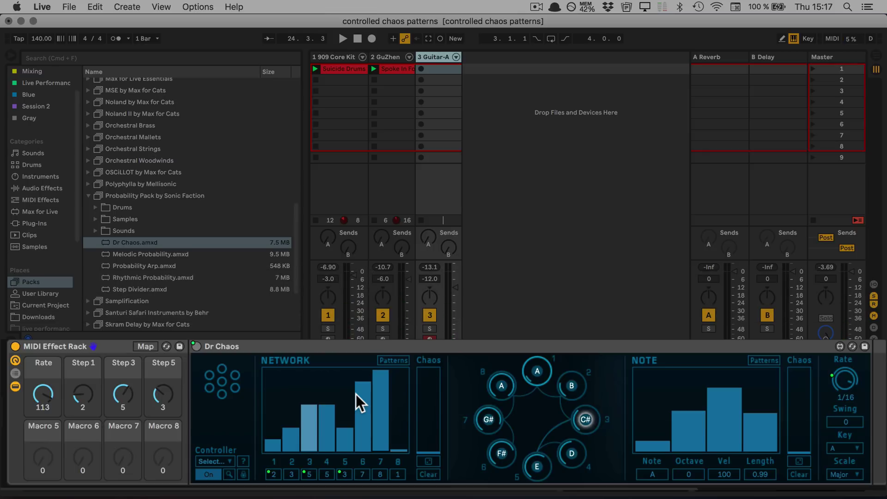
key(space)
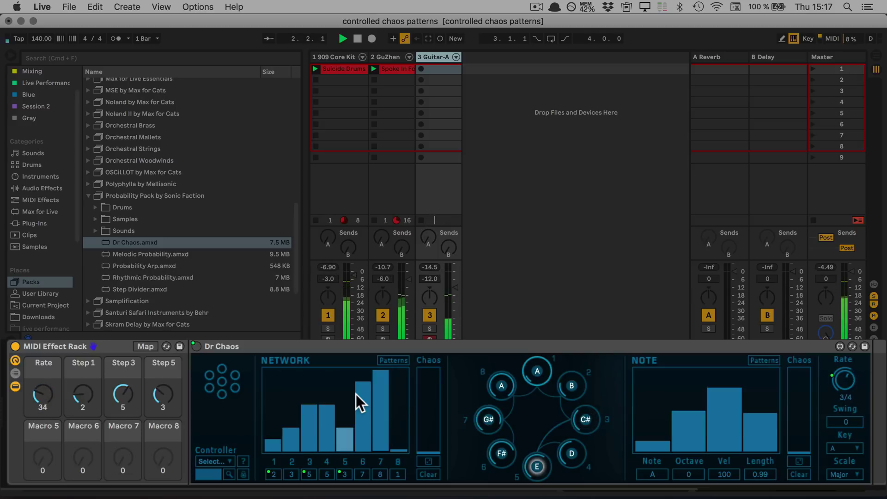
Step: Stop playback and map the Network Chaos and Note Chaos amounts of Dr Chaos to Macro 5 and Macro 6
key(space)
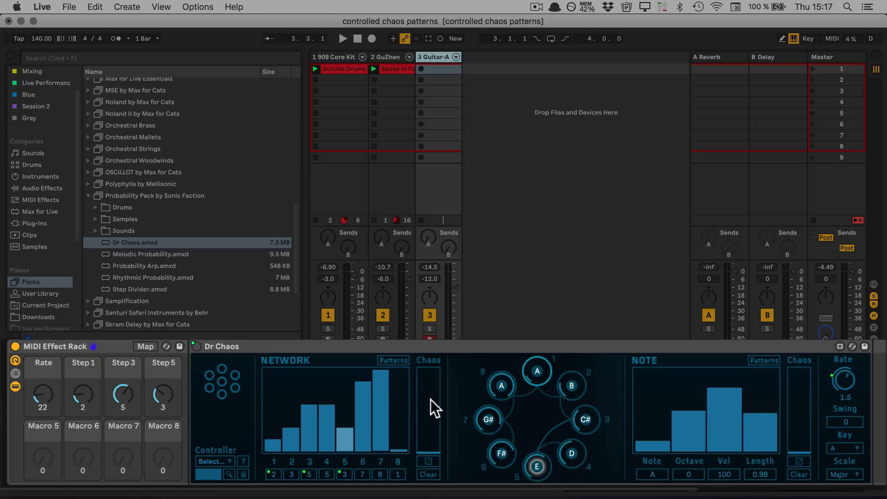
right_click(421, 426)
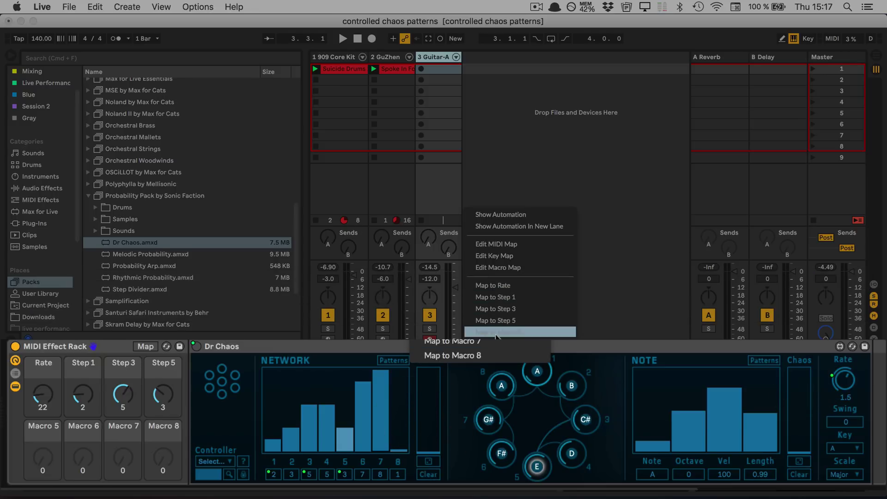
click(462, 332)
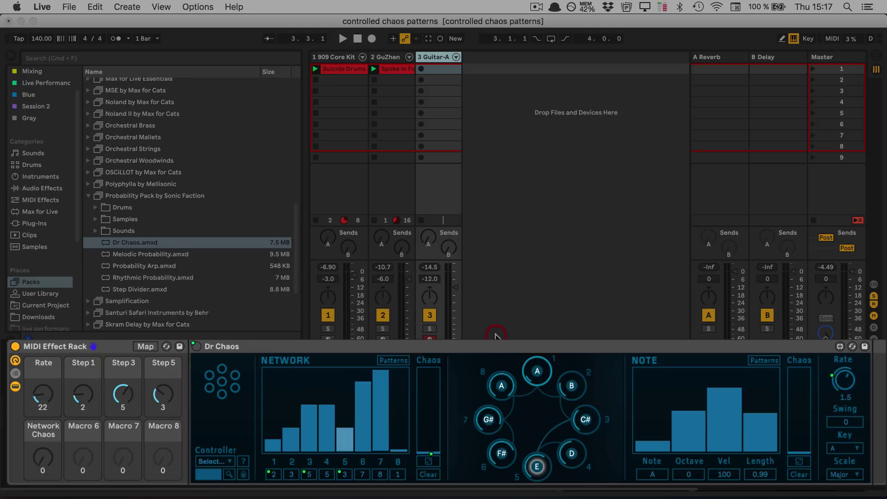
ctrl+click(800, 426)
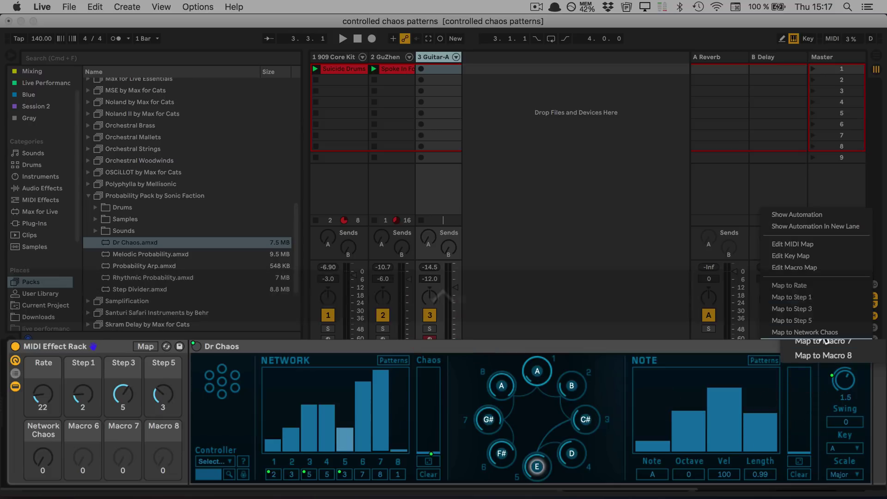
click(826, 342)
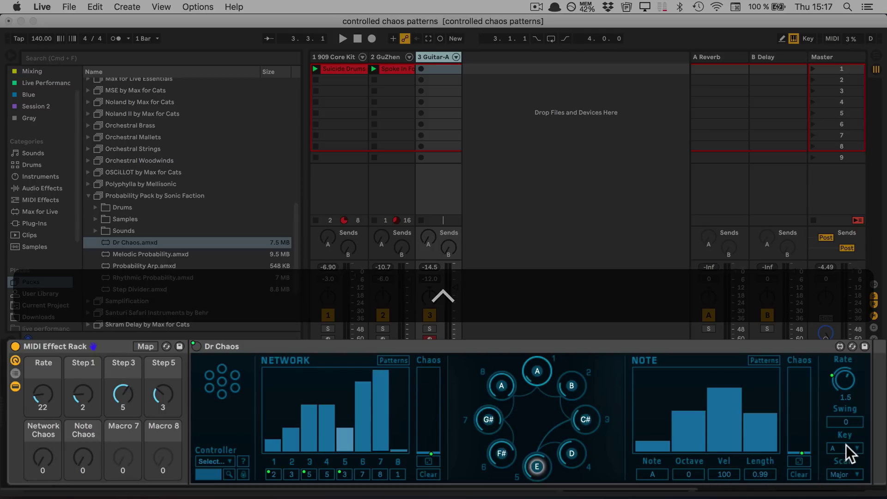
Step: Map the Key of Dr Chaos to Macro 7 and its Scale to Macro 8
right_click(847, 444)
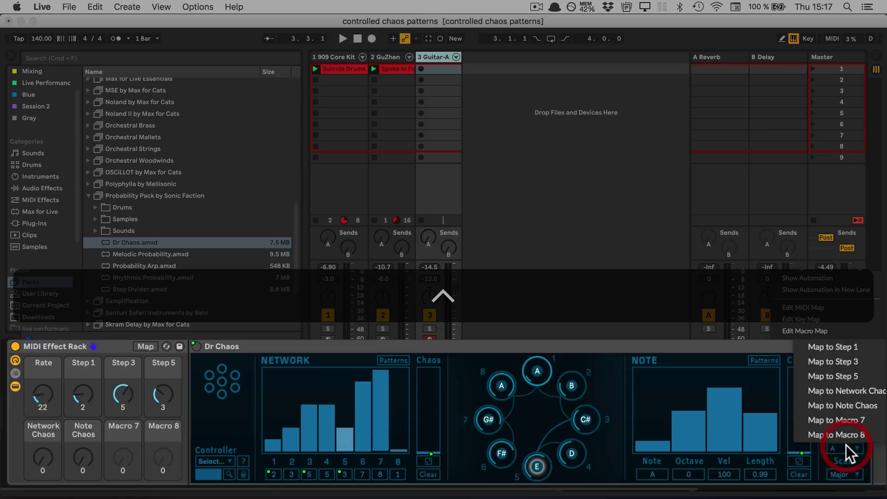
click(847, 419)
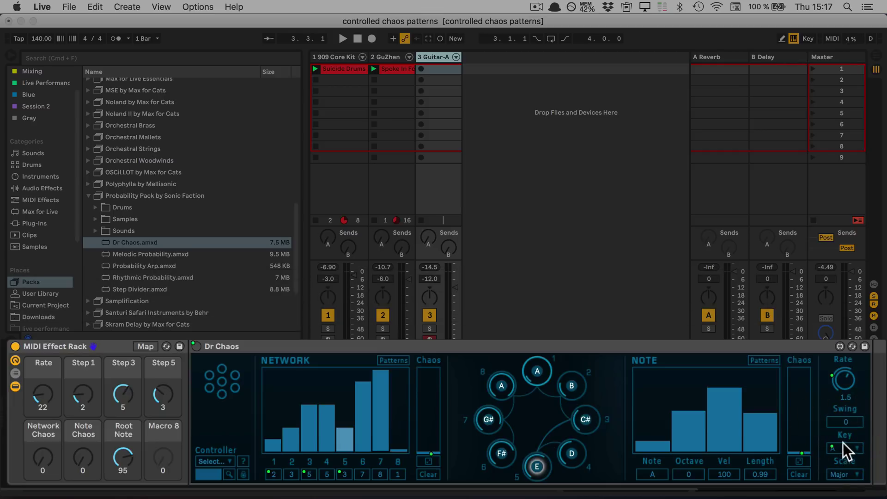
right_click(845, 473)
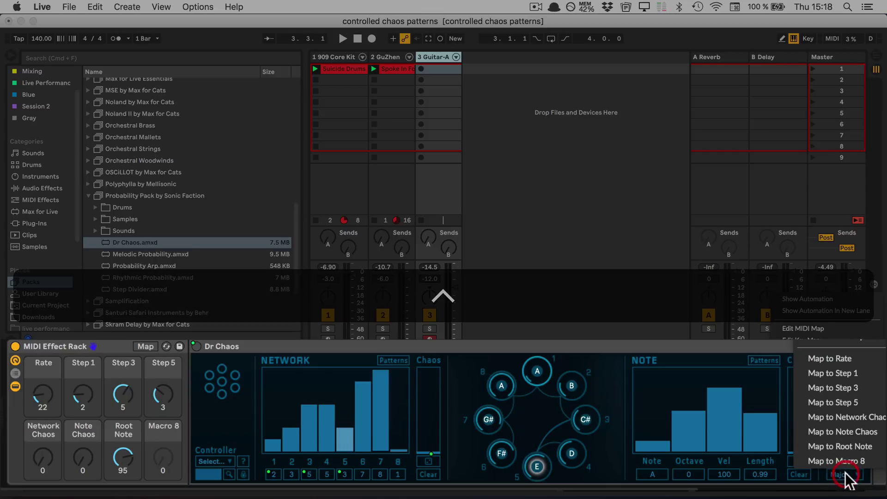
click(848, 461)
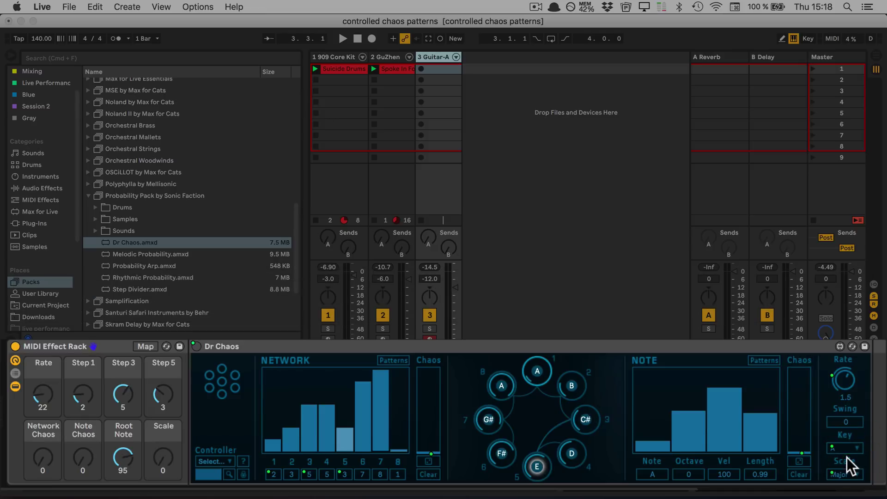
Step: Review the rack's macro mappings with their minimum and maximum ranges, and restart playback of the set
click(146, 346)
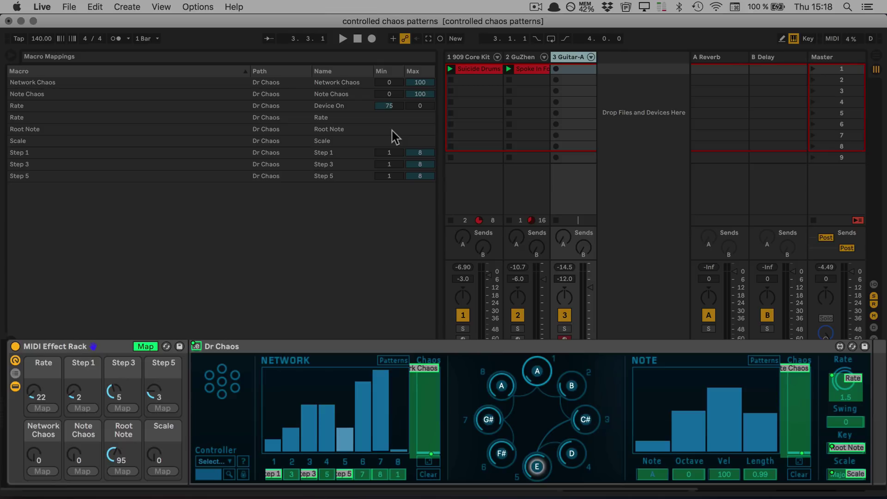
key(super)
click(142, 347)
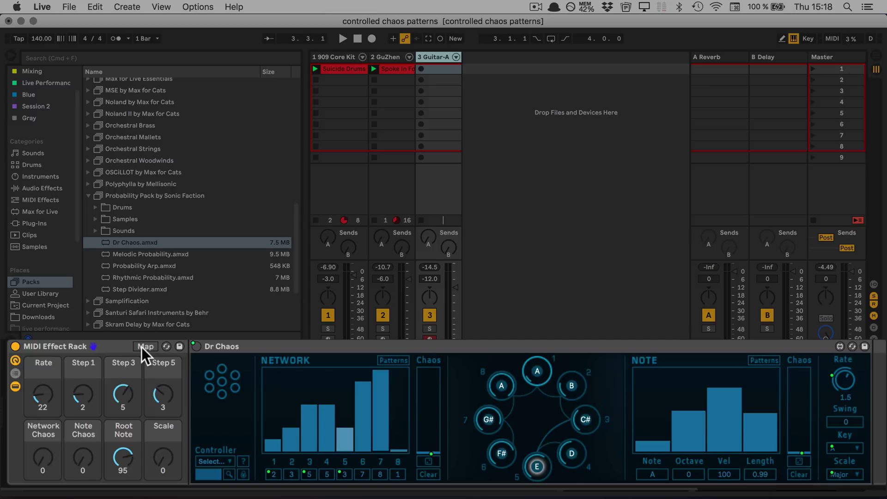
key(space)
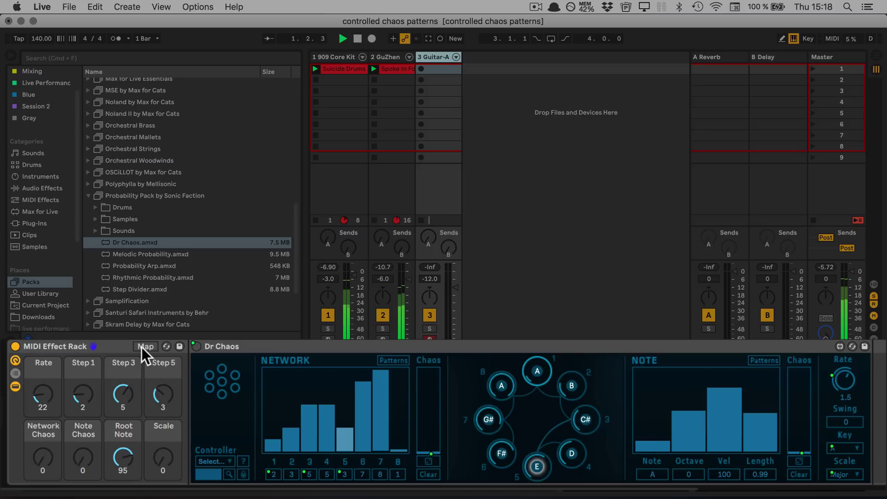